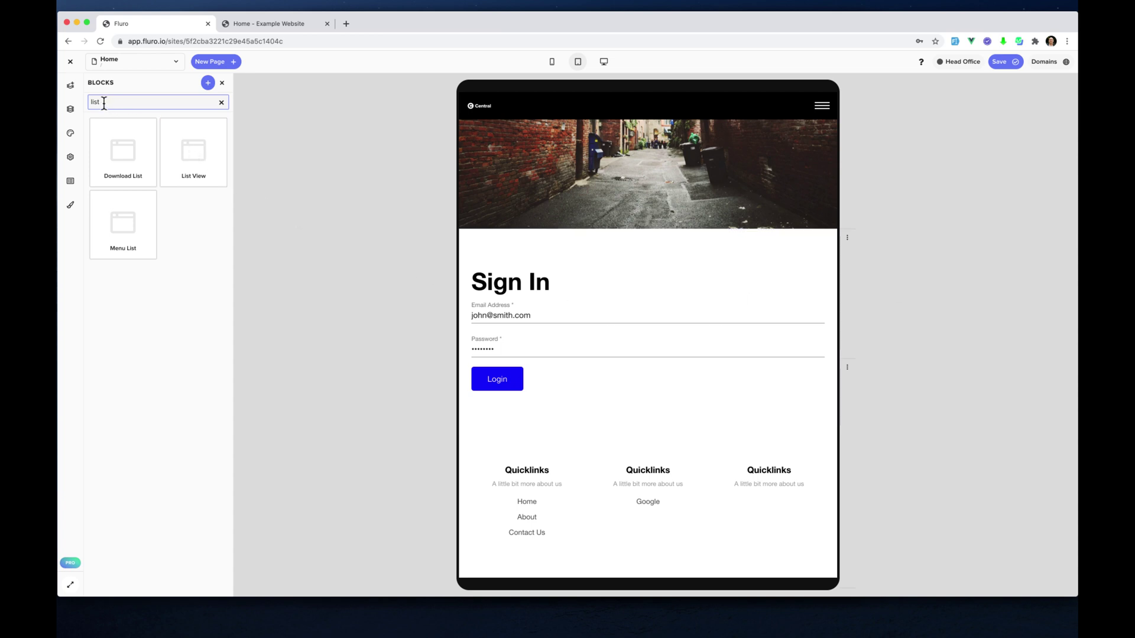
Drag a List View block onto the home page beneath the Sign In form
left_click_drag(203, 152, 612, 407)
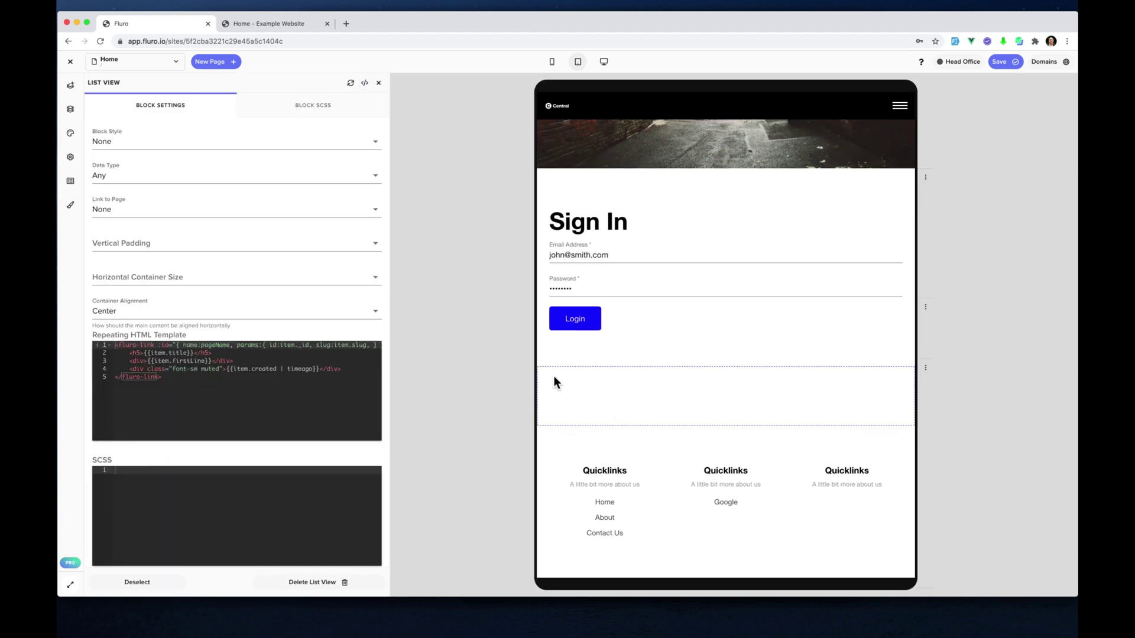
Set the List View block's Data Type to Article
left_click(137, 176)
type("ati")
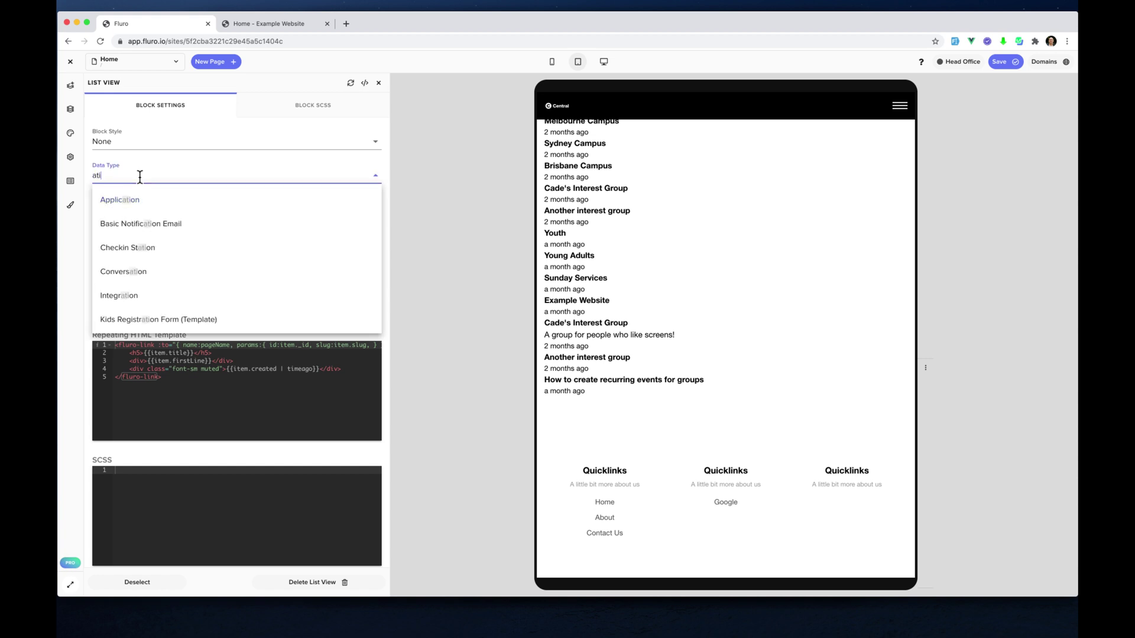
key("BackSpace")
key("BackSpace")
type("rti")
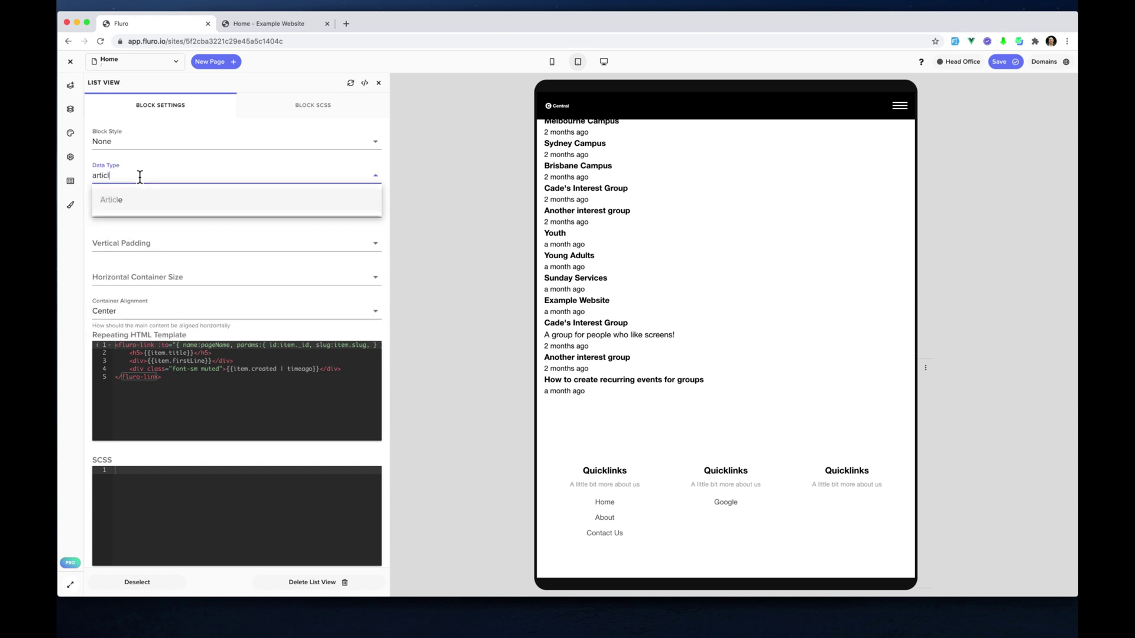
type("cl")
key("Return")
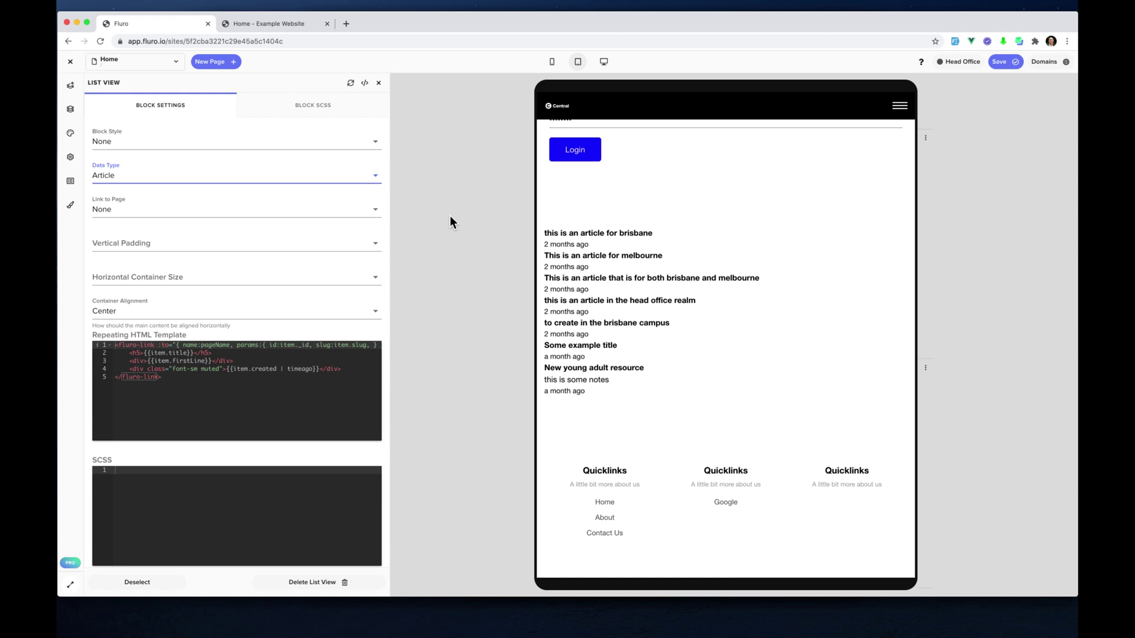
scroll(642, 248, "up", 2)
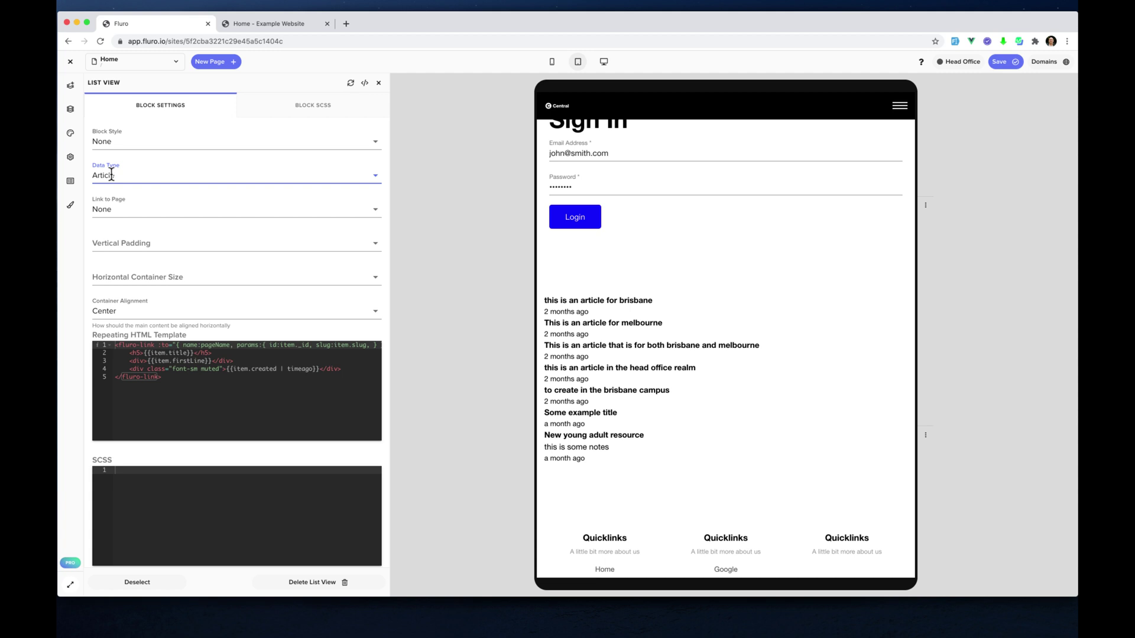
Set the article list's Block Style to Dark Style
left_click(142, 142)
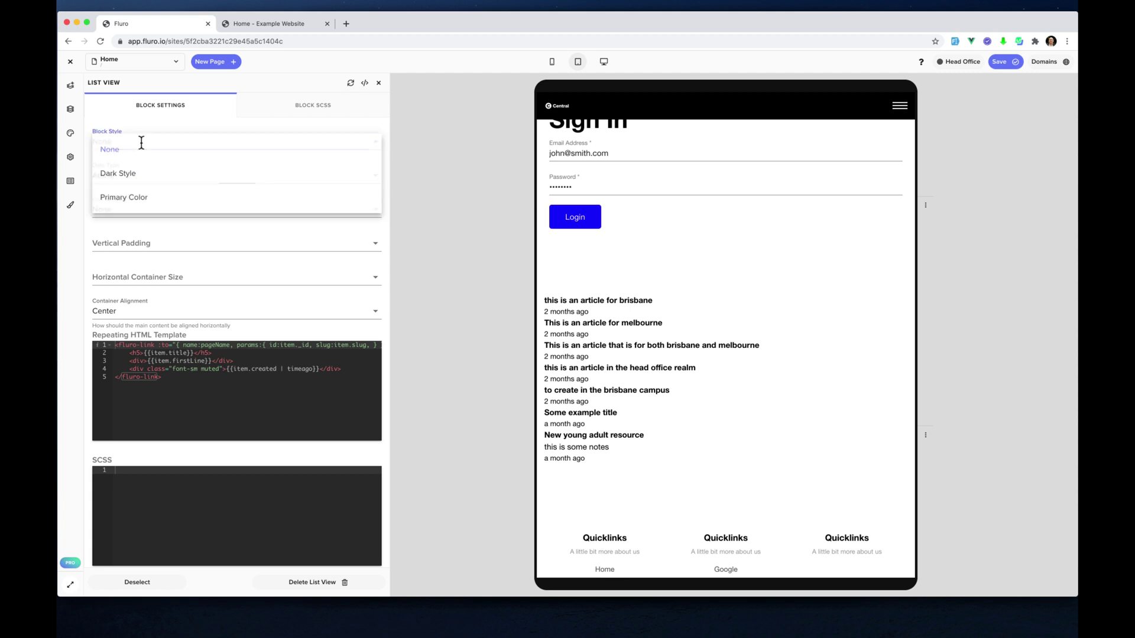
left_click(136, 178)
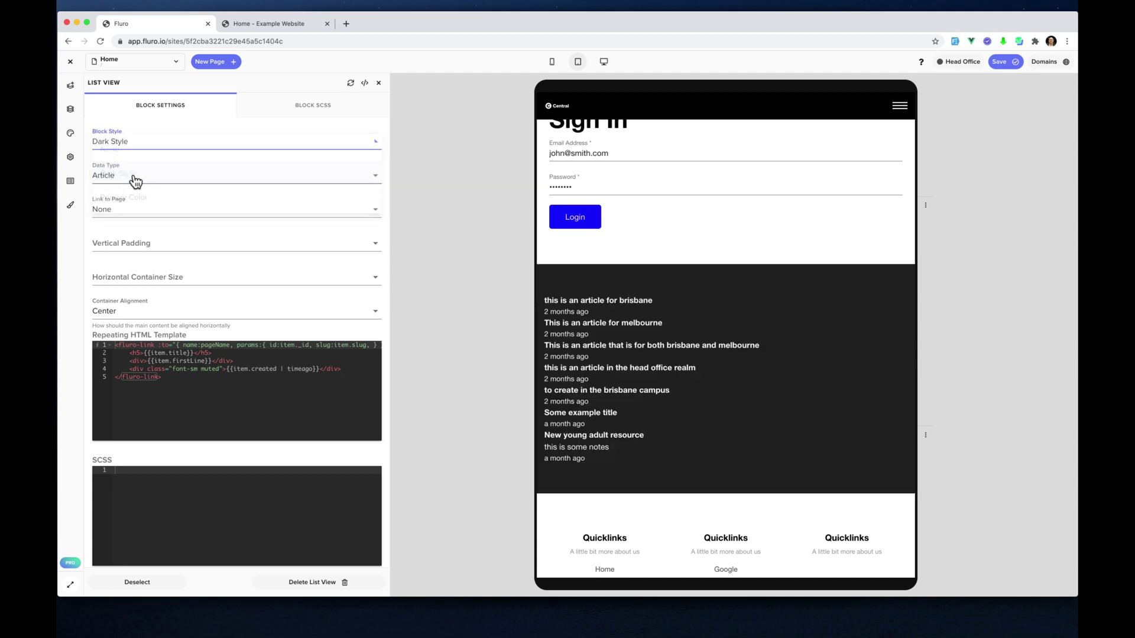
scroll(682, 331, "up", 3)
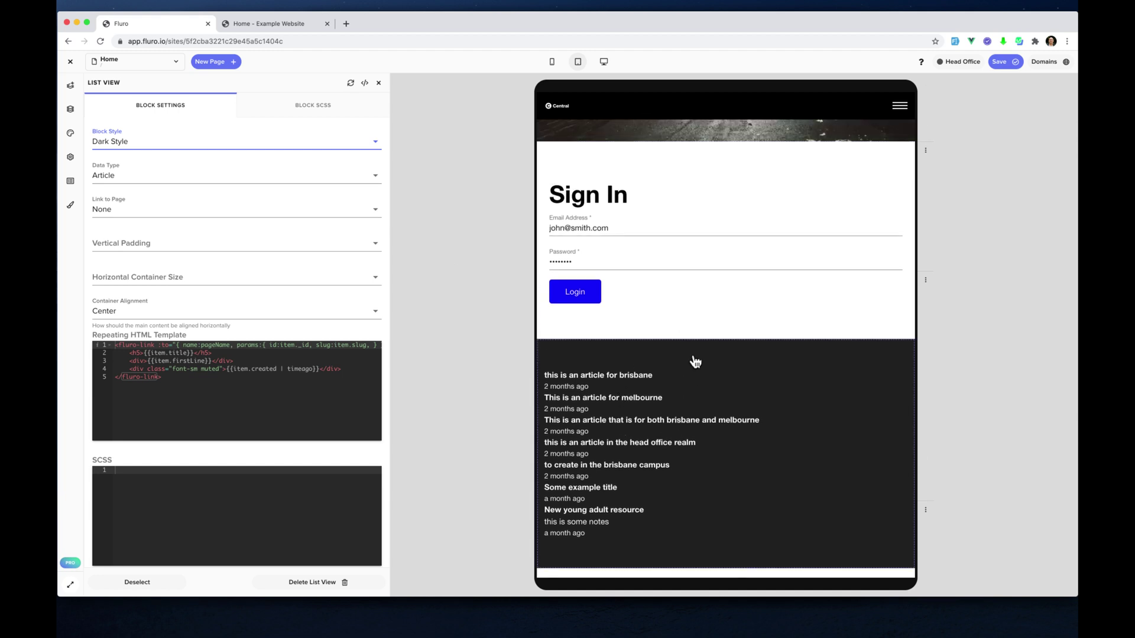
scroll(692, 360, "down", 1)
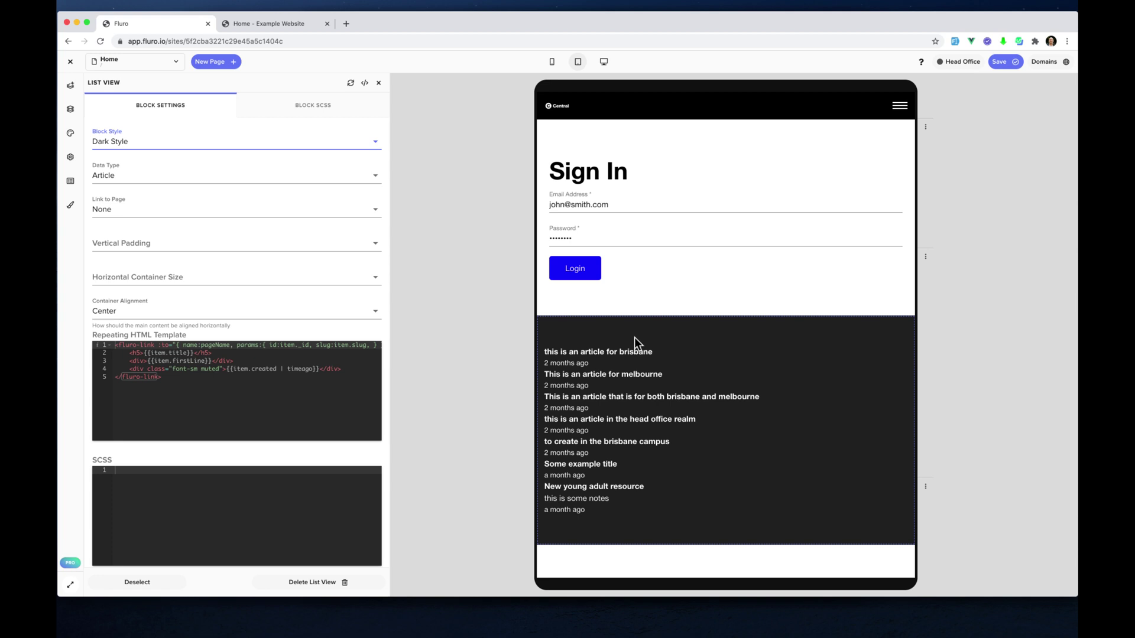
scroll(197, 304, "down", 10)
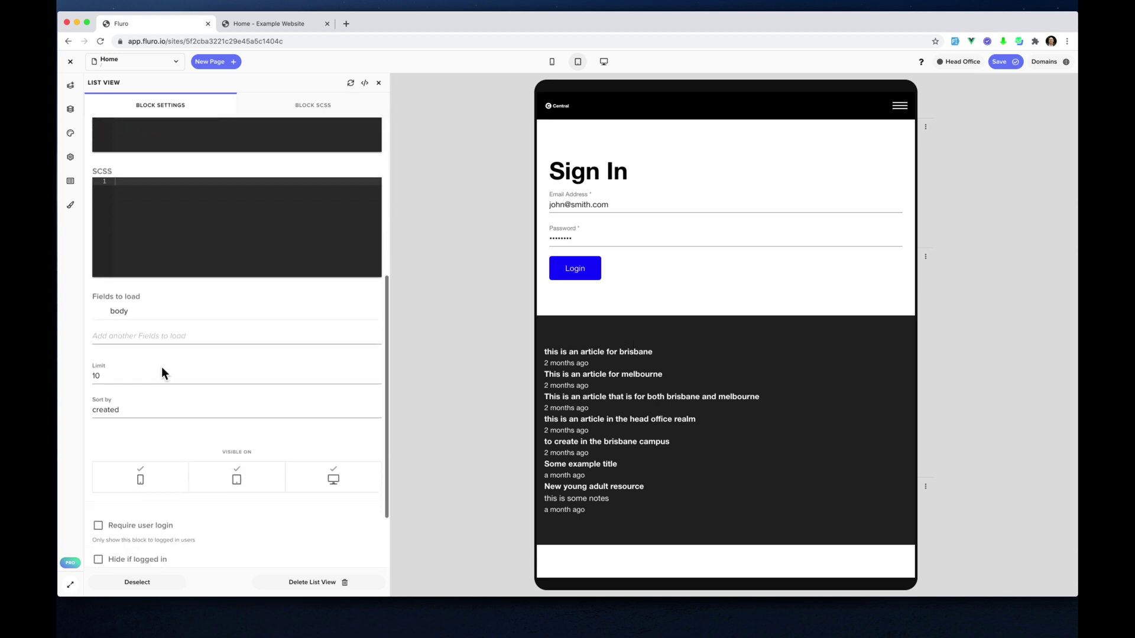
Require user login for the list, then save and publish the page
left_click(98, 437)
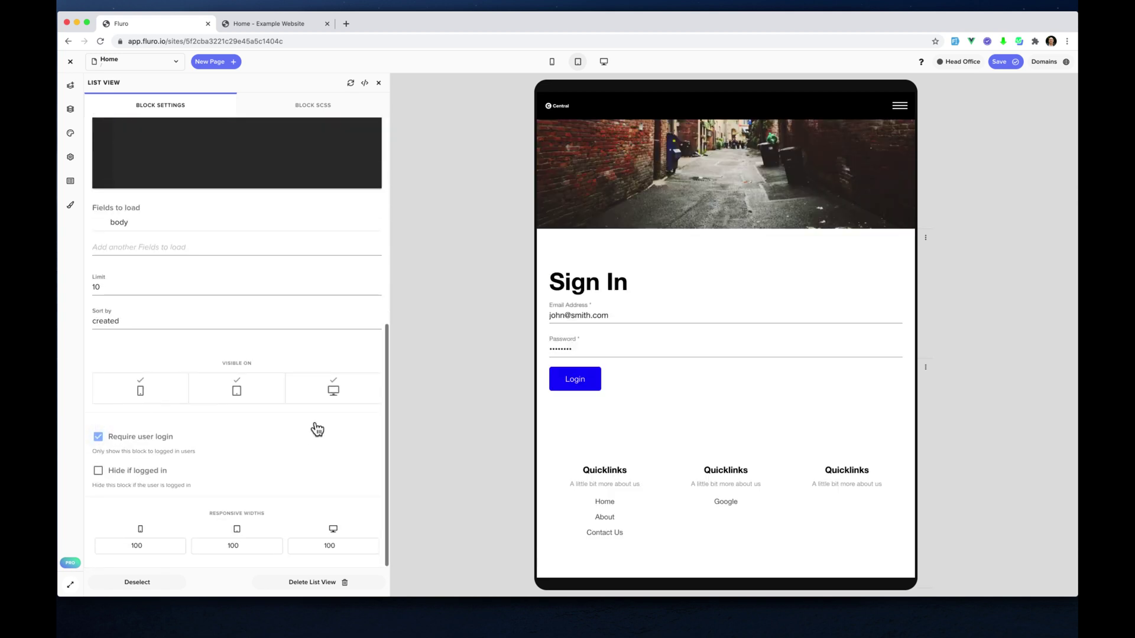
left_click(1006, 70)
left_click(1005, 101)
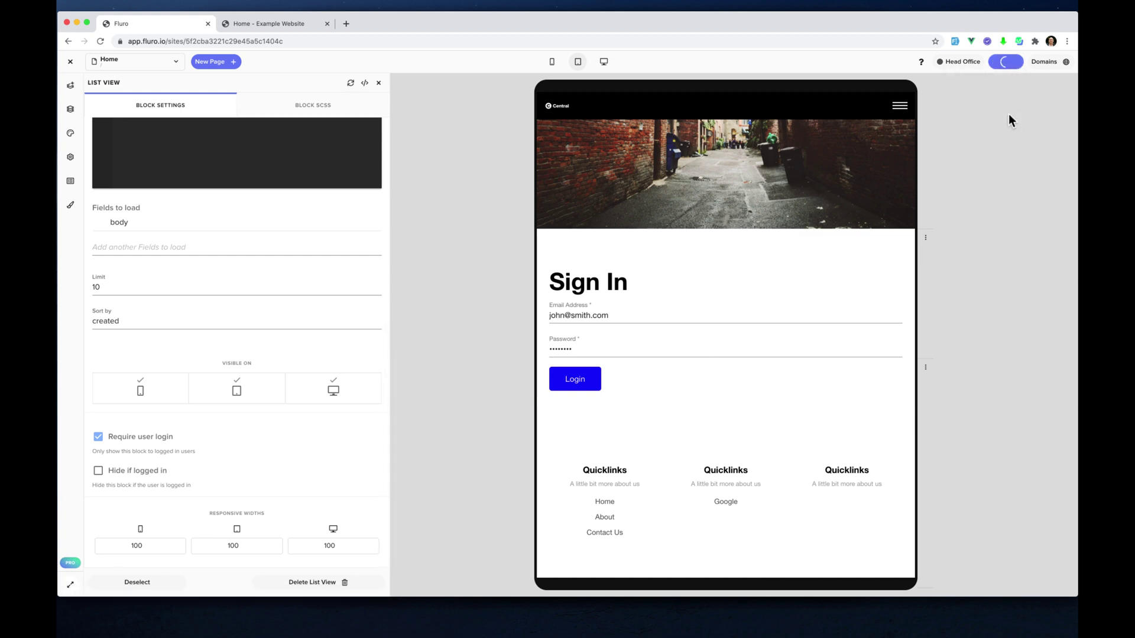
Open the live Example Website in a new tab and scroll to the sign-in form
left_click(1050, 70)
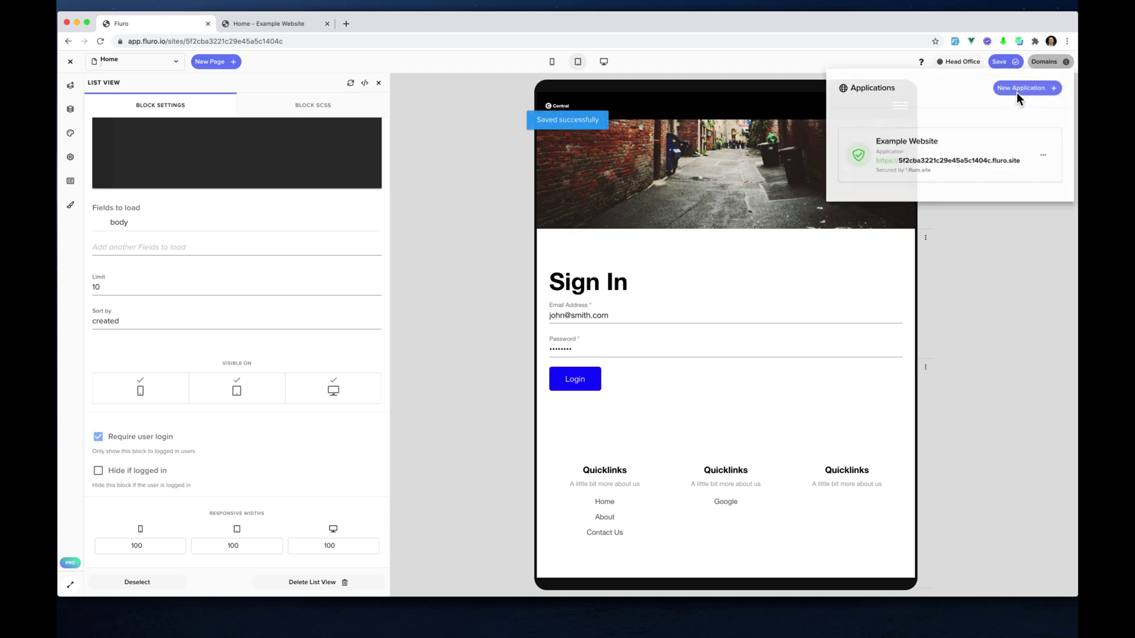
left_click(973, 162)
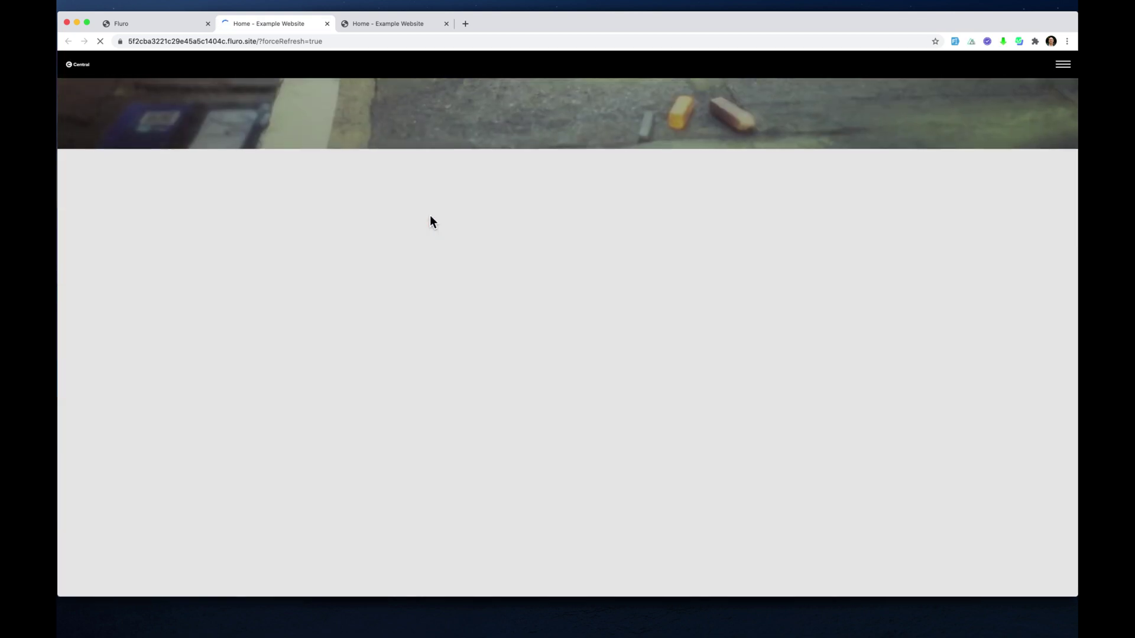
scroll(430, 215, "down", 6)
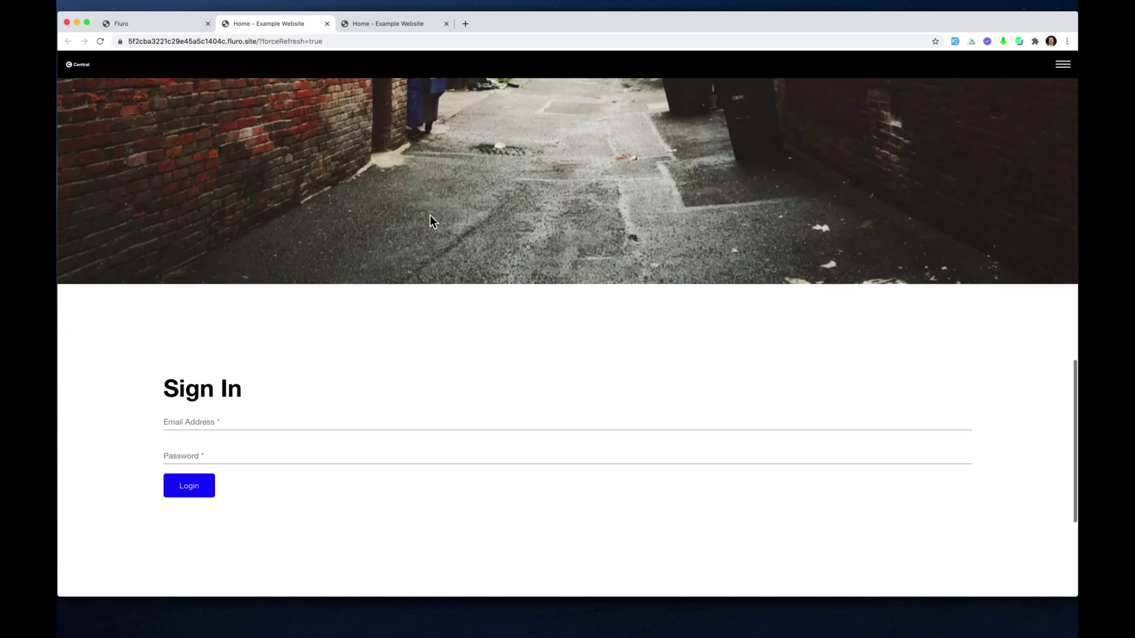
Log in with the test user's e-mail and password, dismissing the password warning
left_click(414, 182)
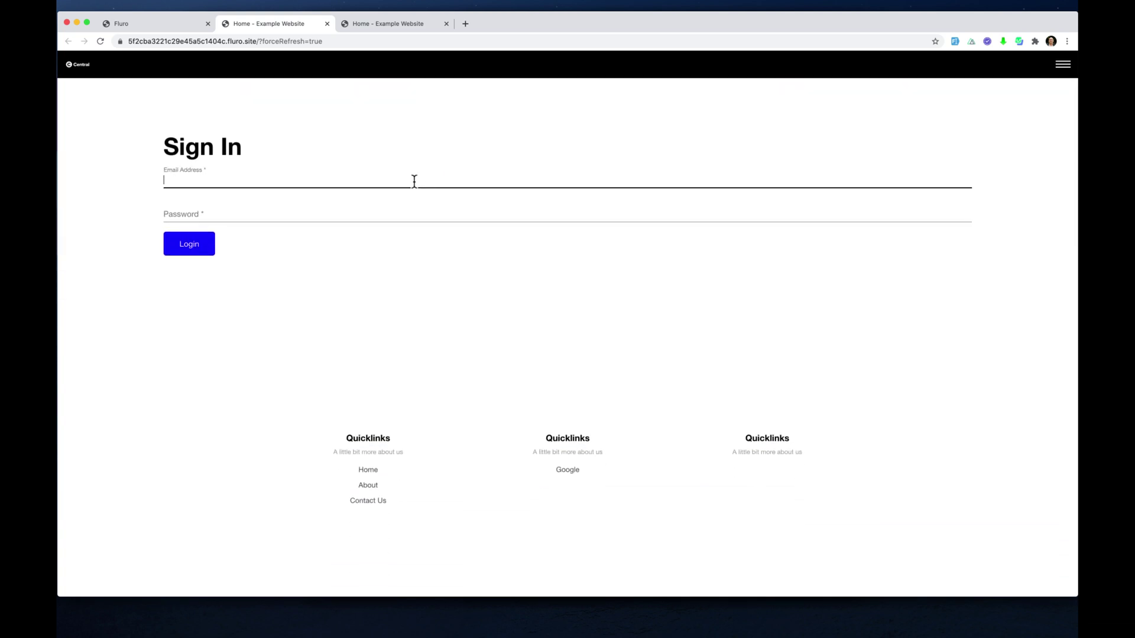
key("Tab")
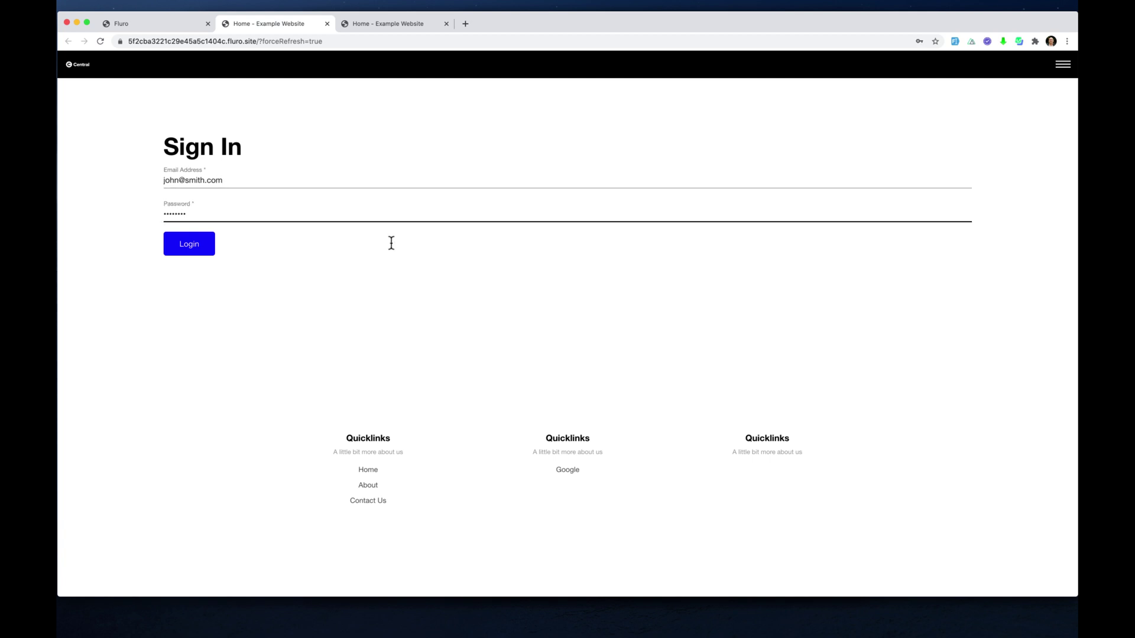
left_click(193, 251)
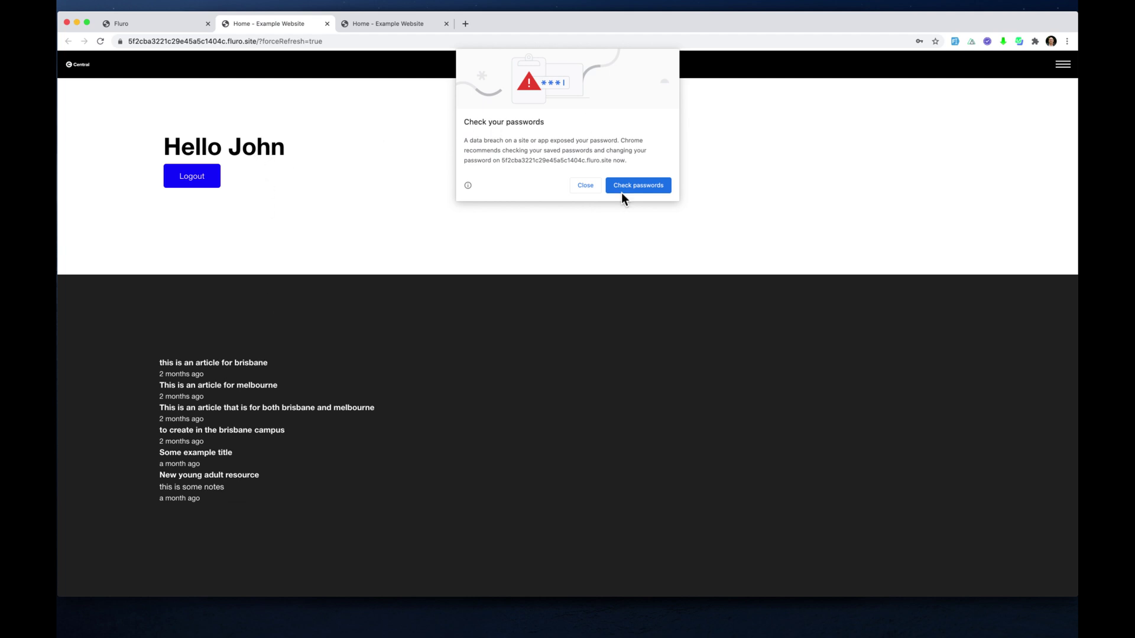
left_click(586, 186)
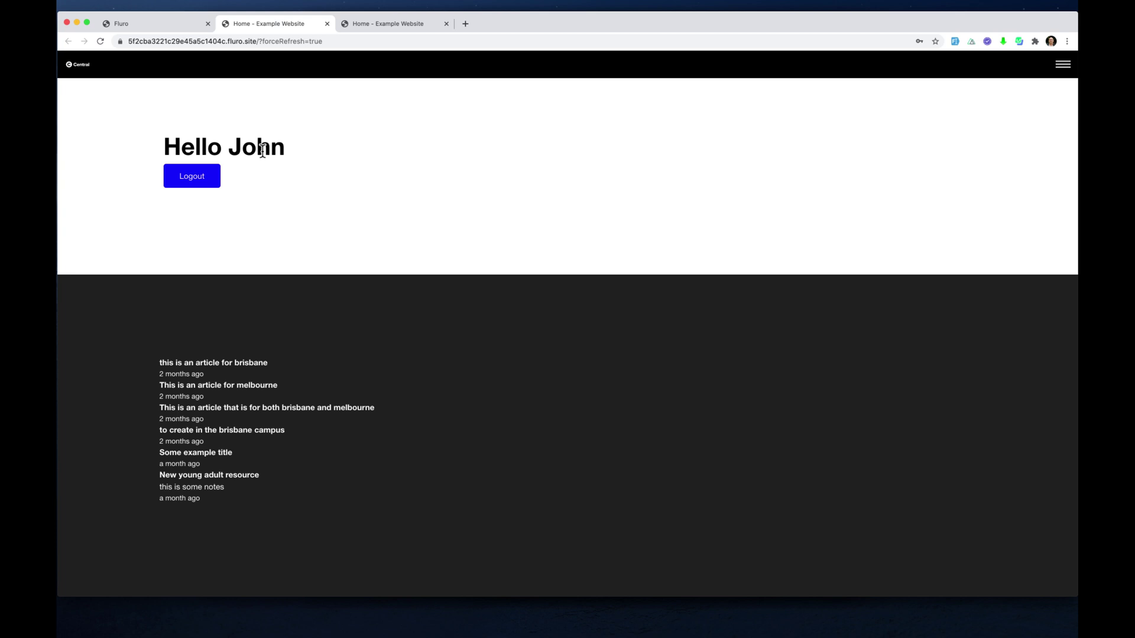
Exit the site editor and open the People > Users list
left_click(173, 24)
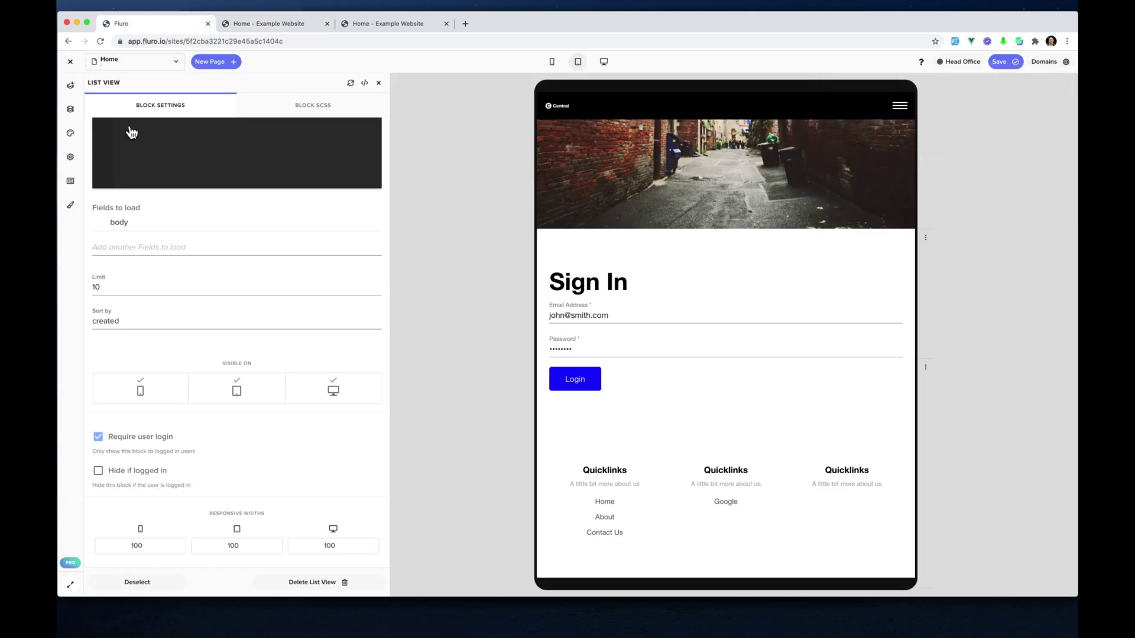
left_click(72, 64)
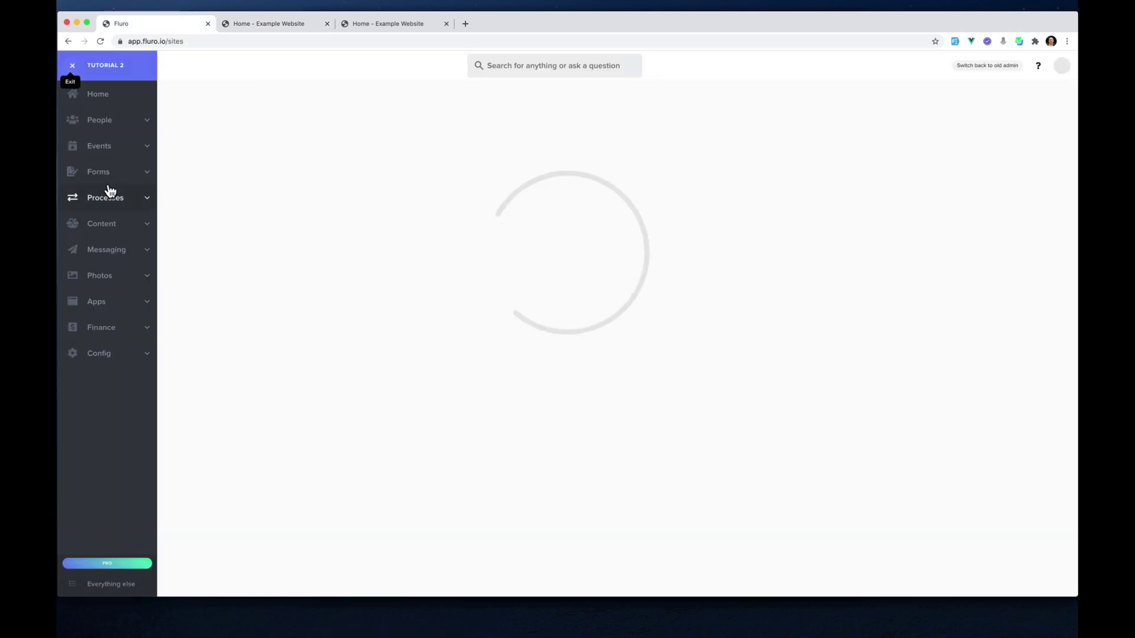
left_click(106, 119)
left_click(114, 215)
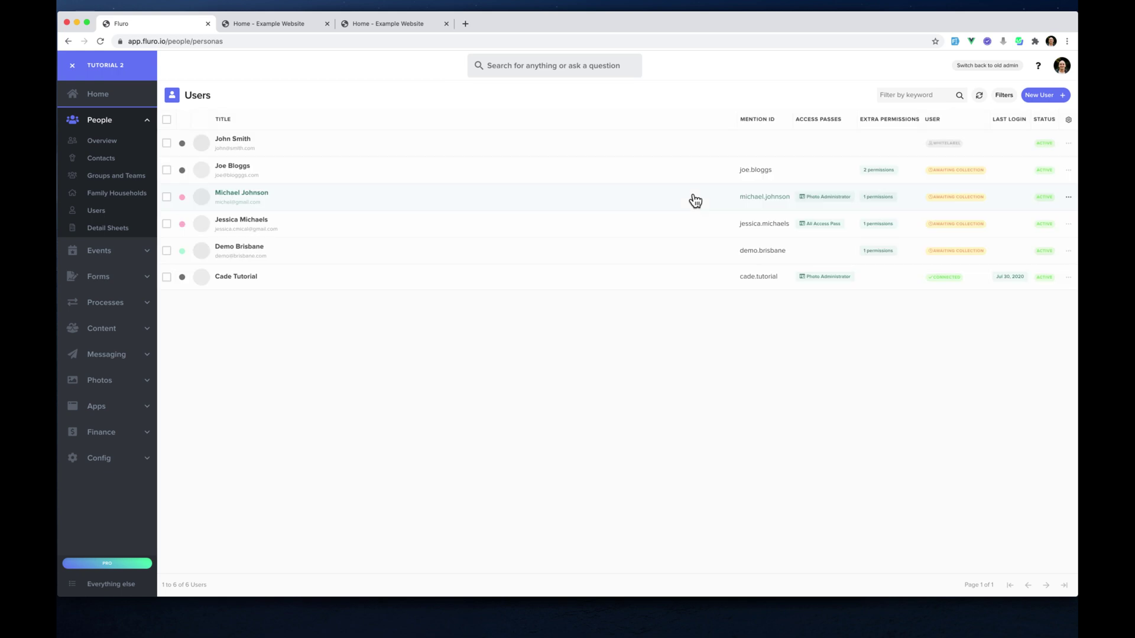
Review the test user's Access Passes and Individual Permissions, then list the applications
left_click(360, 152)
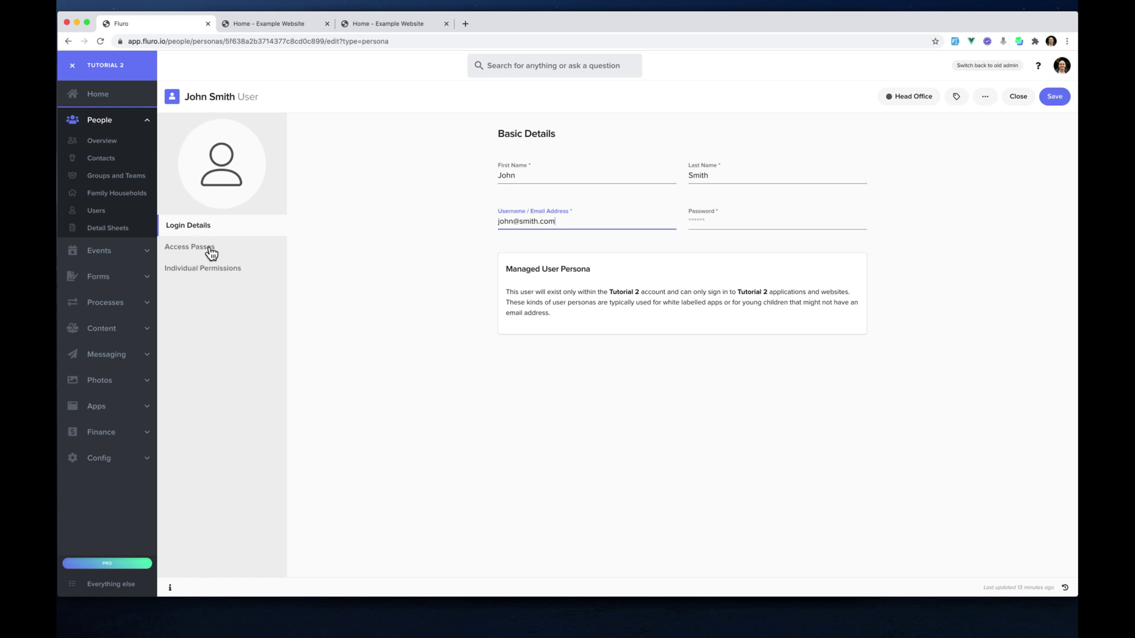
left_click(212, 249)
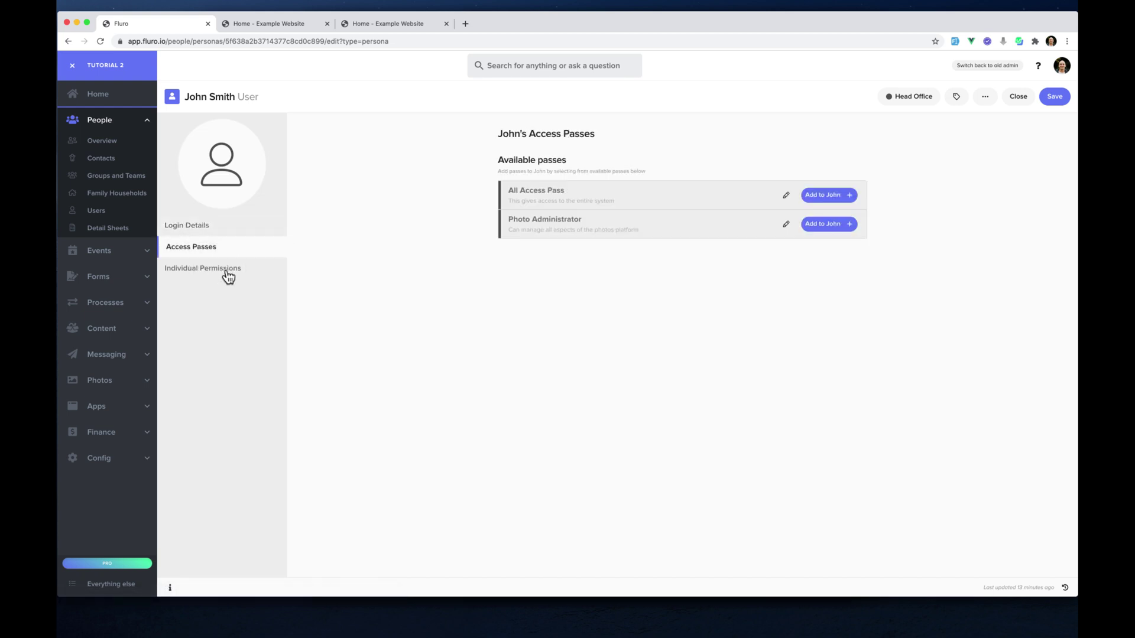
left_click(228, 274)
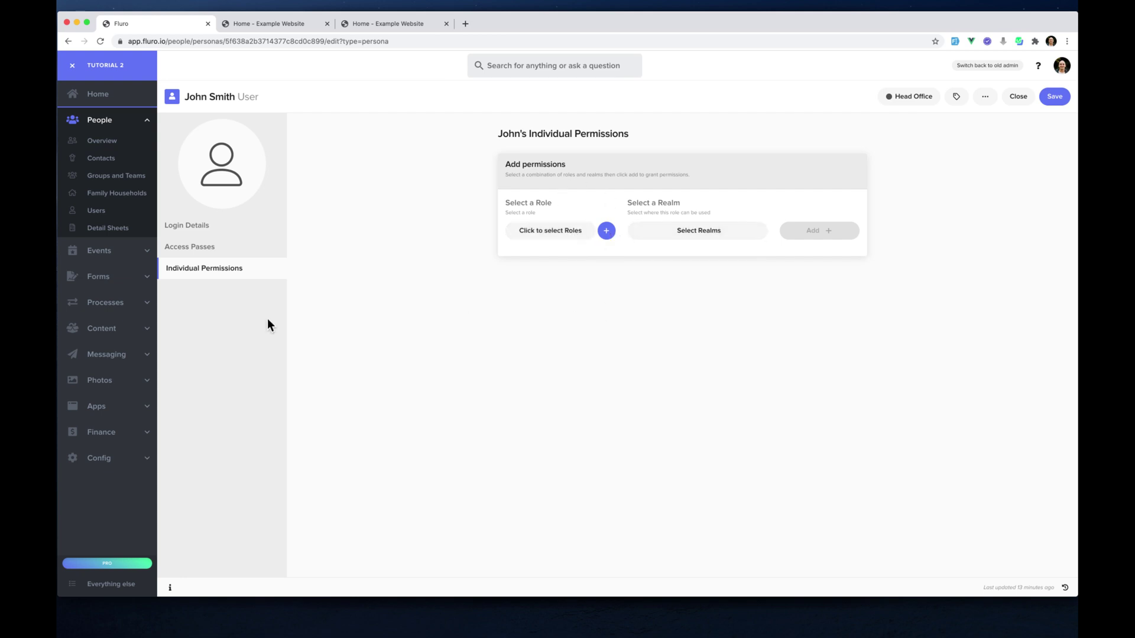
left_click(105, 408)
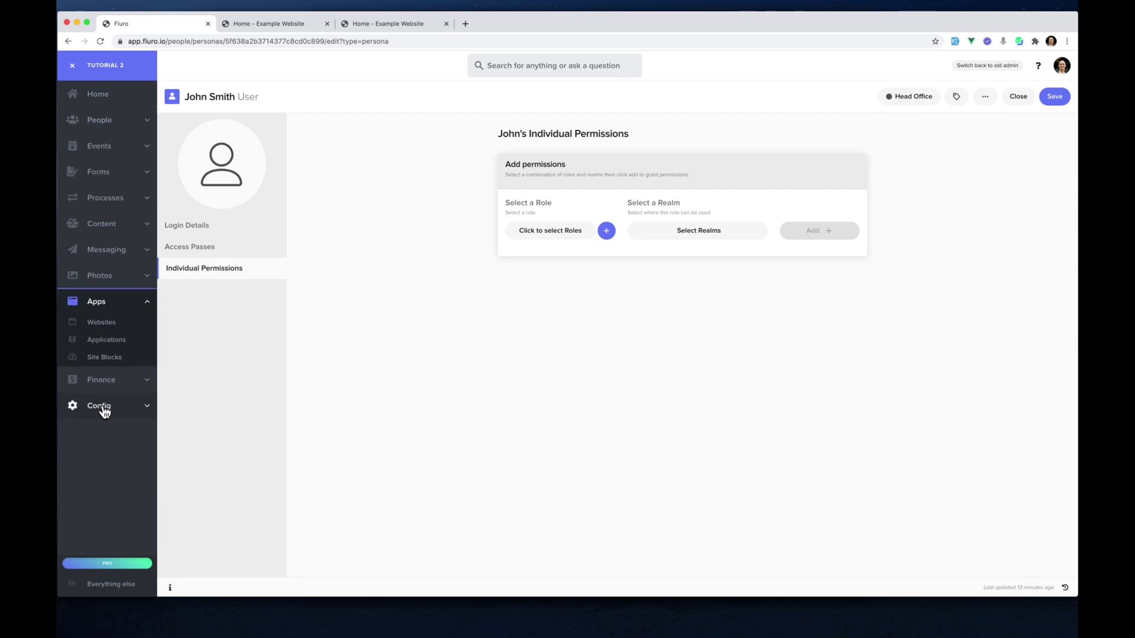
left_click(107, 341)
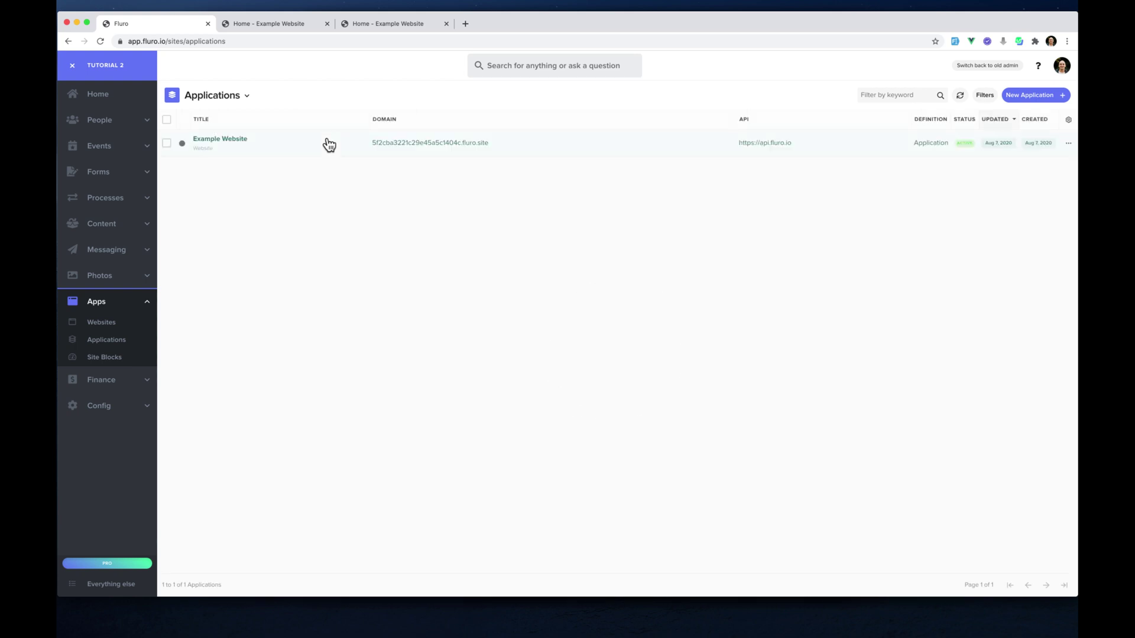
Open Example Website's settings and compare its Application Permissions and User Permissions
left_click(314, 152)
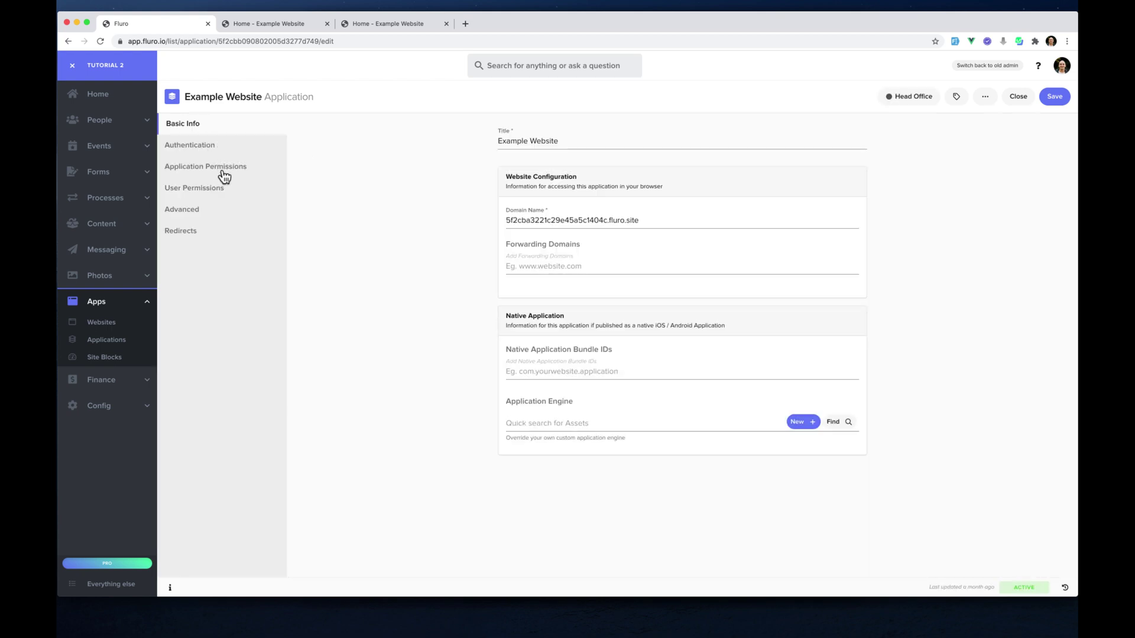
left_click(223, 175)
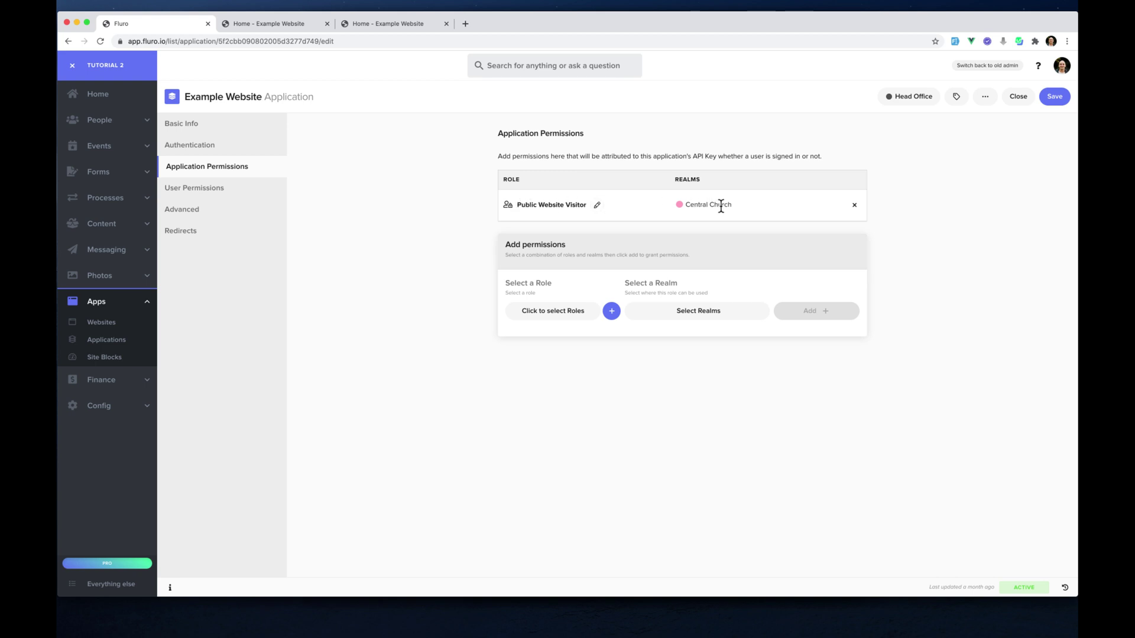
left_click(216, 193)
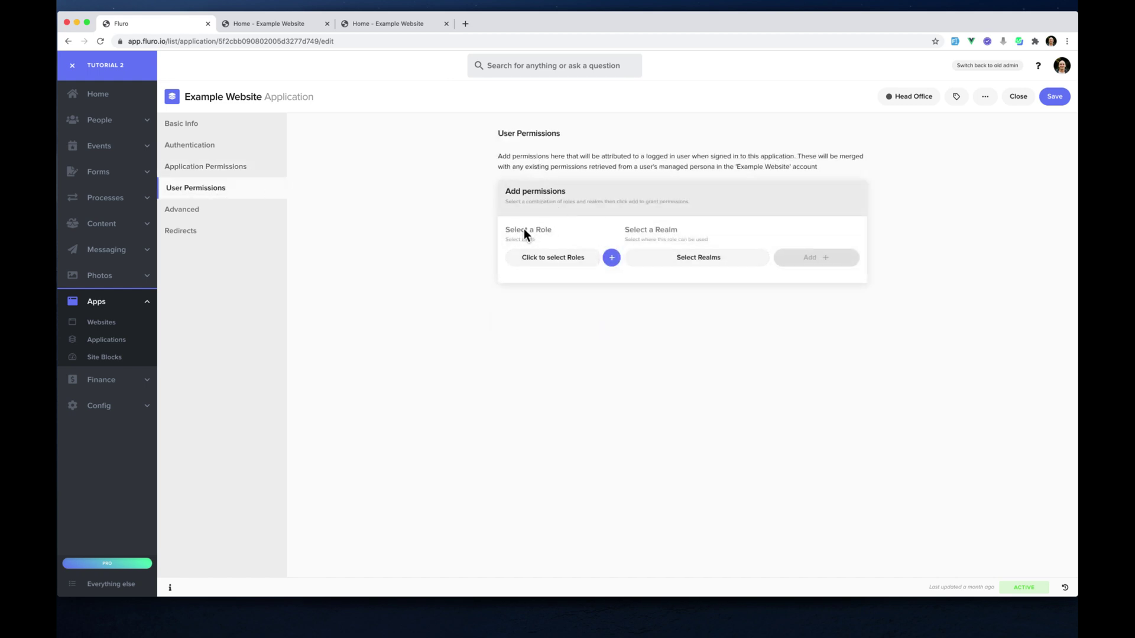
left_click(239, 172)
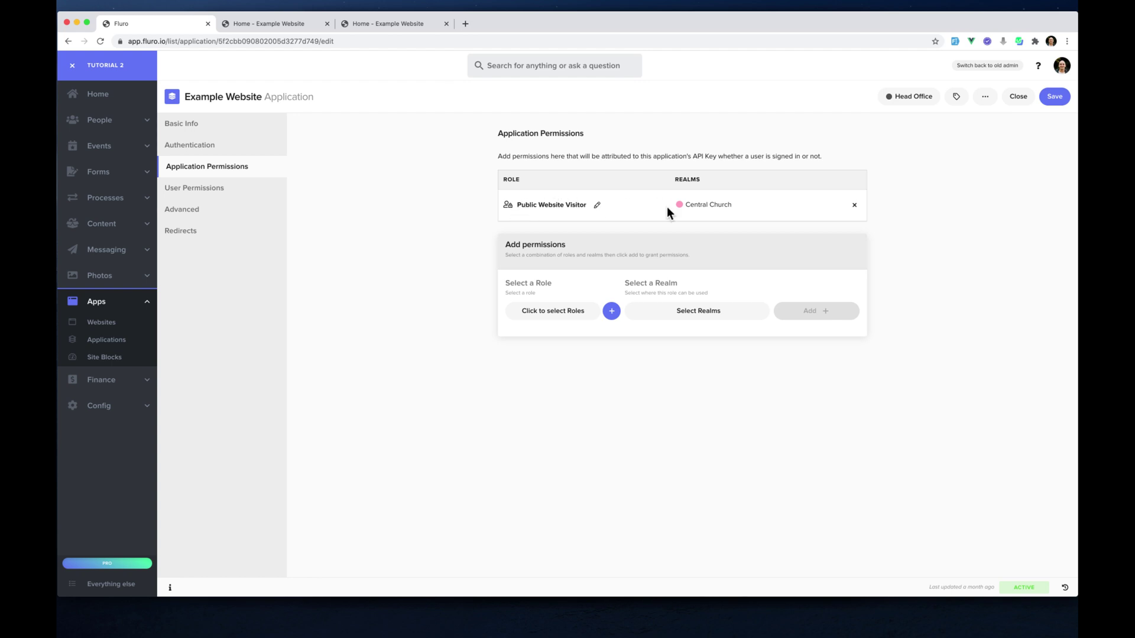
left_click(229, 192)
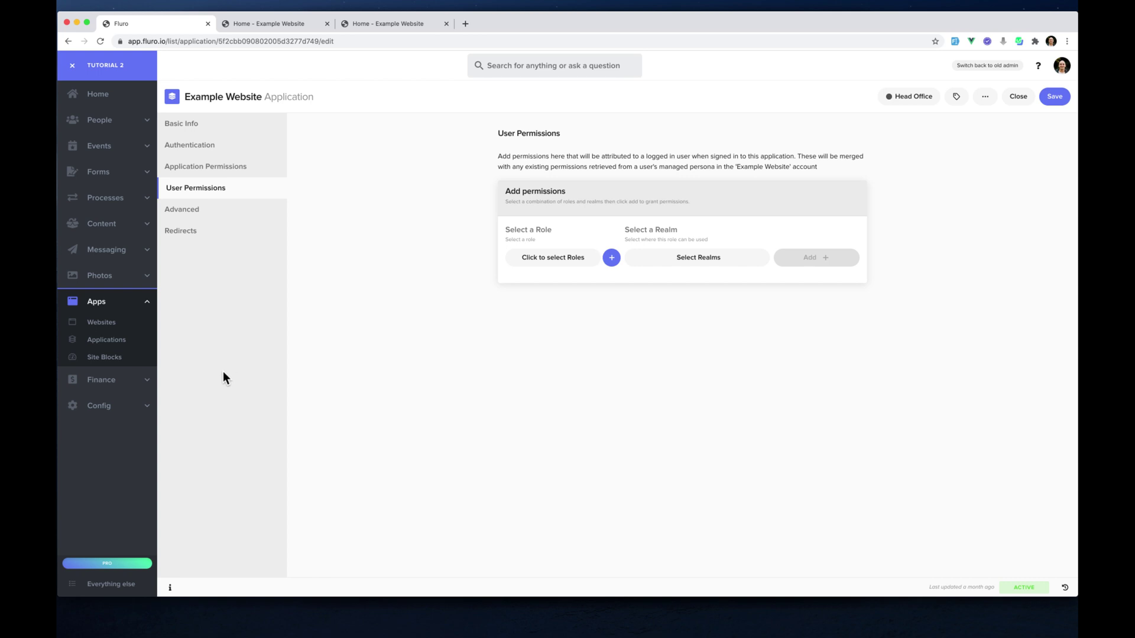
left_click(410, 23)
Log in on the website and scroll to confirm the dark article list appears
left_click(196, 355)
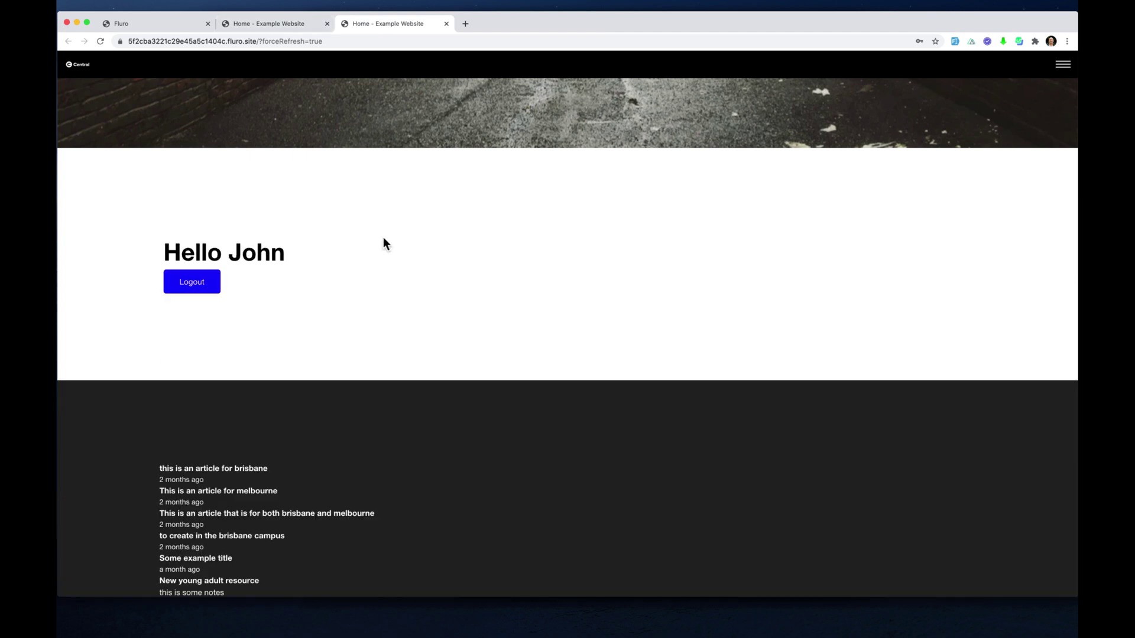
scroll(383, 239, "down", 5)
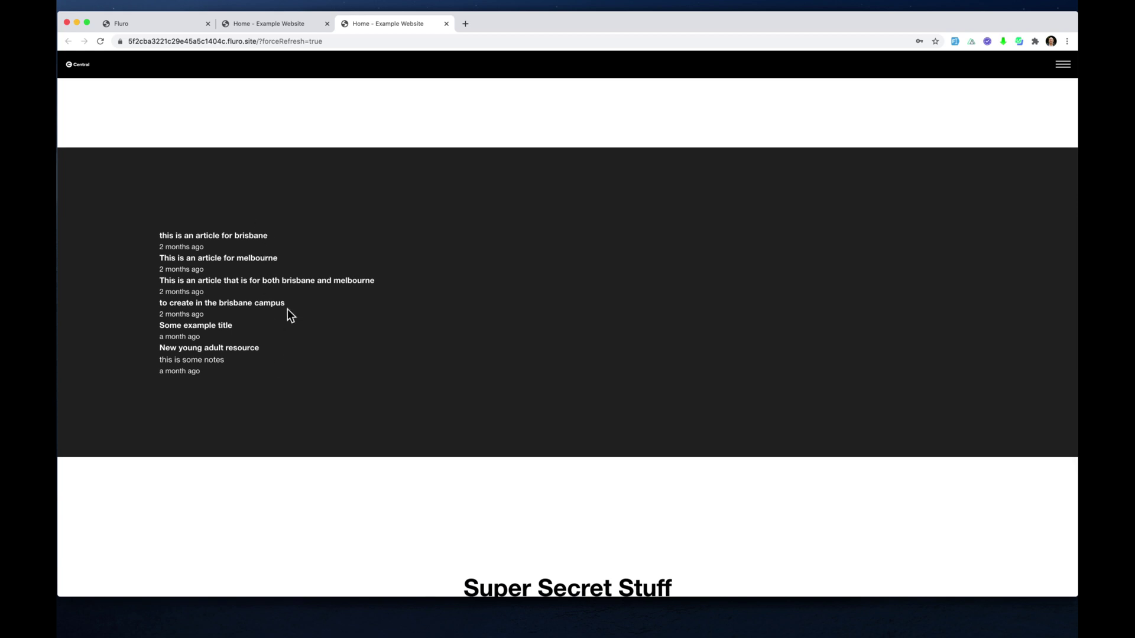
scroll(303, 337, "up", 1)
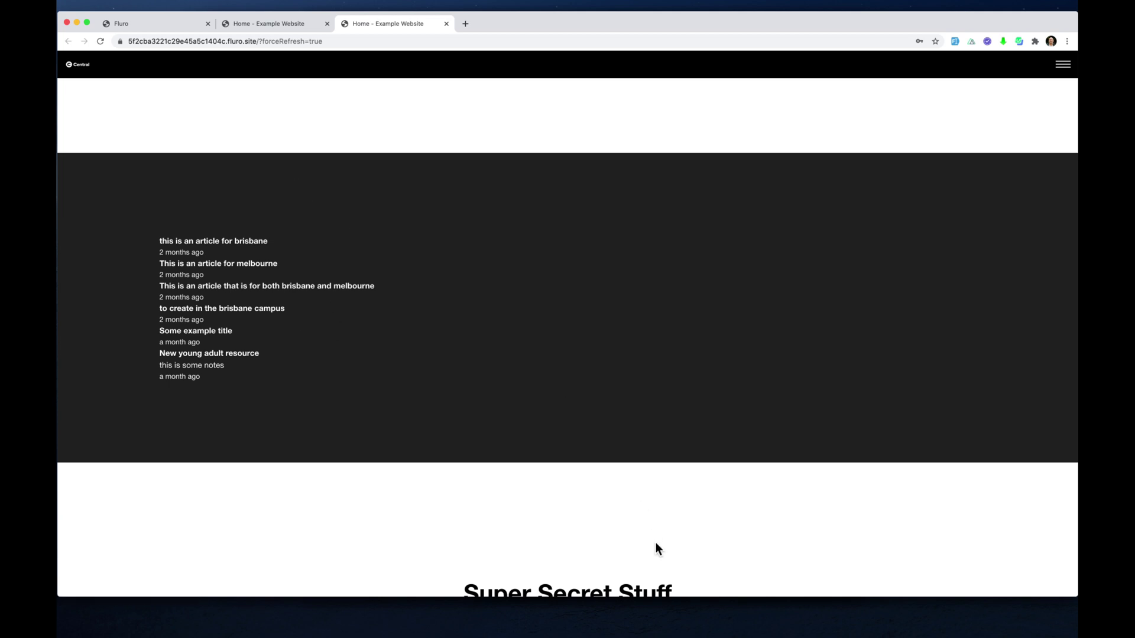
left_click(707, 620)
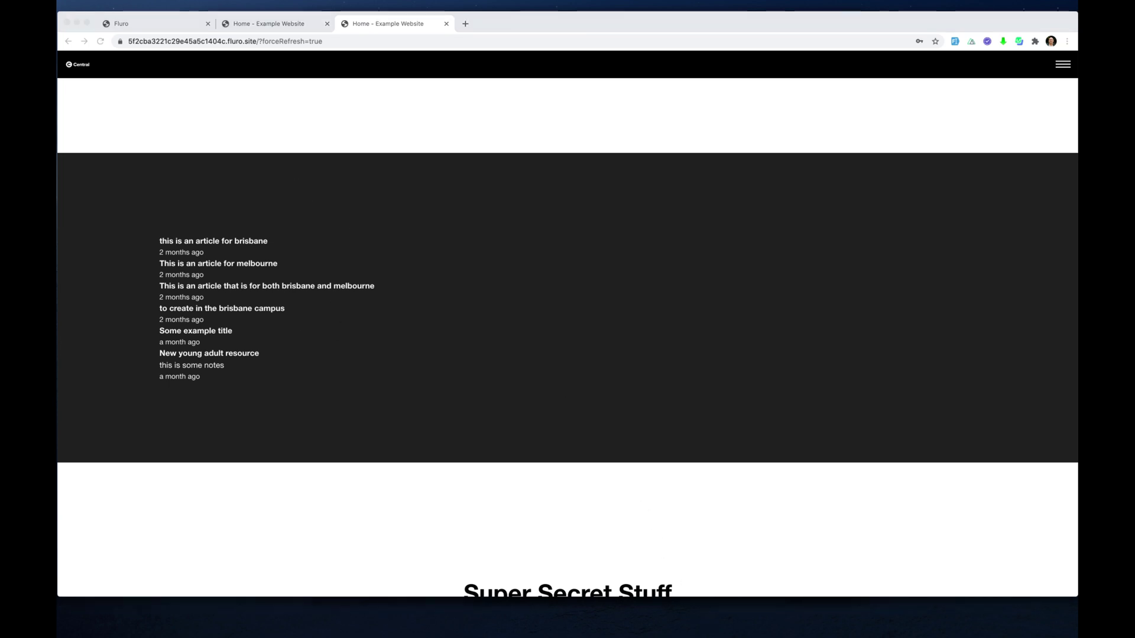